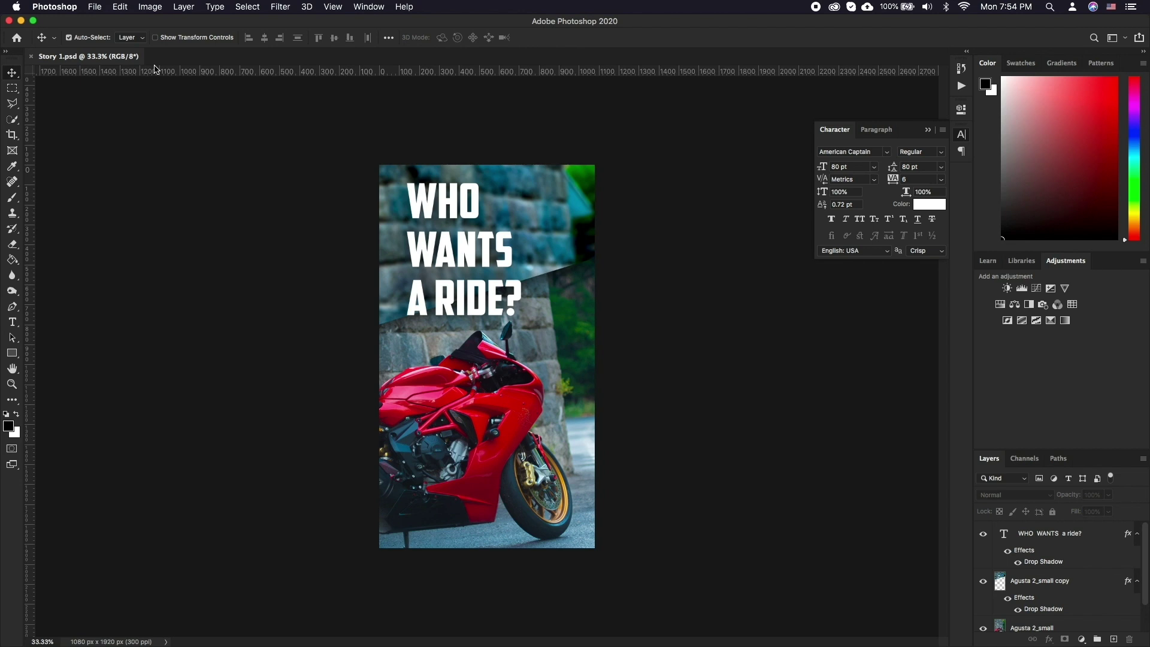
# - Create a new blank document 1080 px wide and 1920 px tall
pyautogui.press('super+n')
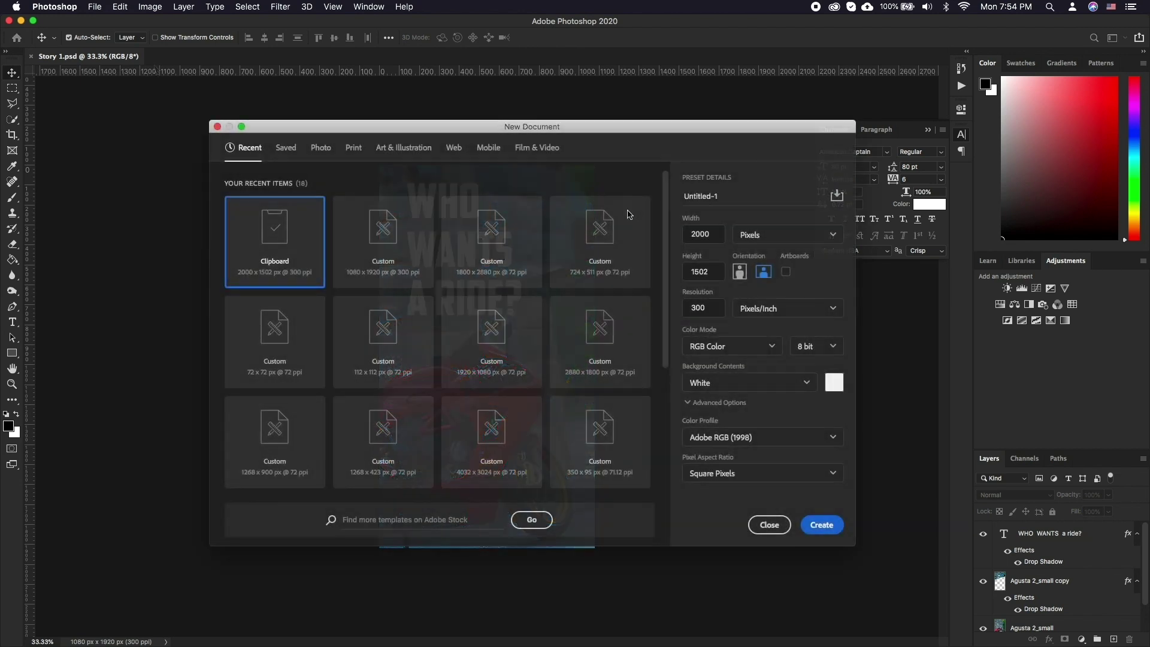
pyautogui.doubleClick(710, 234)
pyautogui.write('108')
pyautogui.press('Tab')
pyautogui.write('19')
pyautogui.click(842, 279)
pyautogui.click(822, 524)
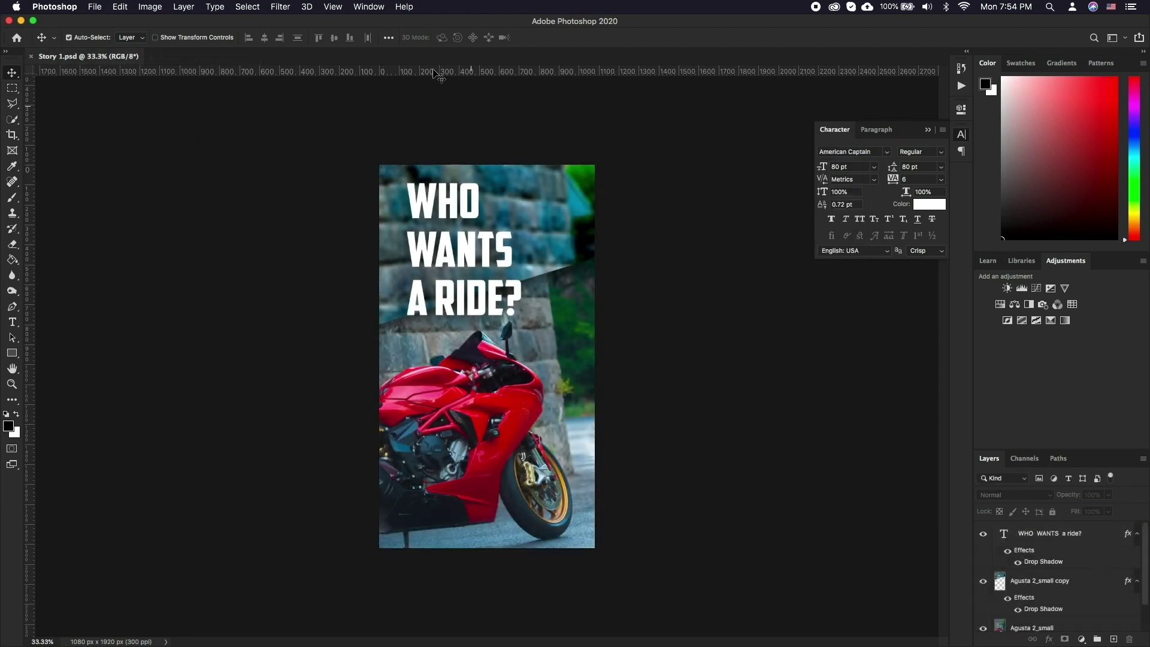
# - Show the Timeline panel and create a video timeline for Story 1
pyautogui.click(370, 6)
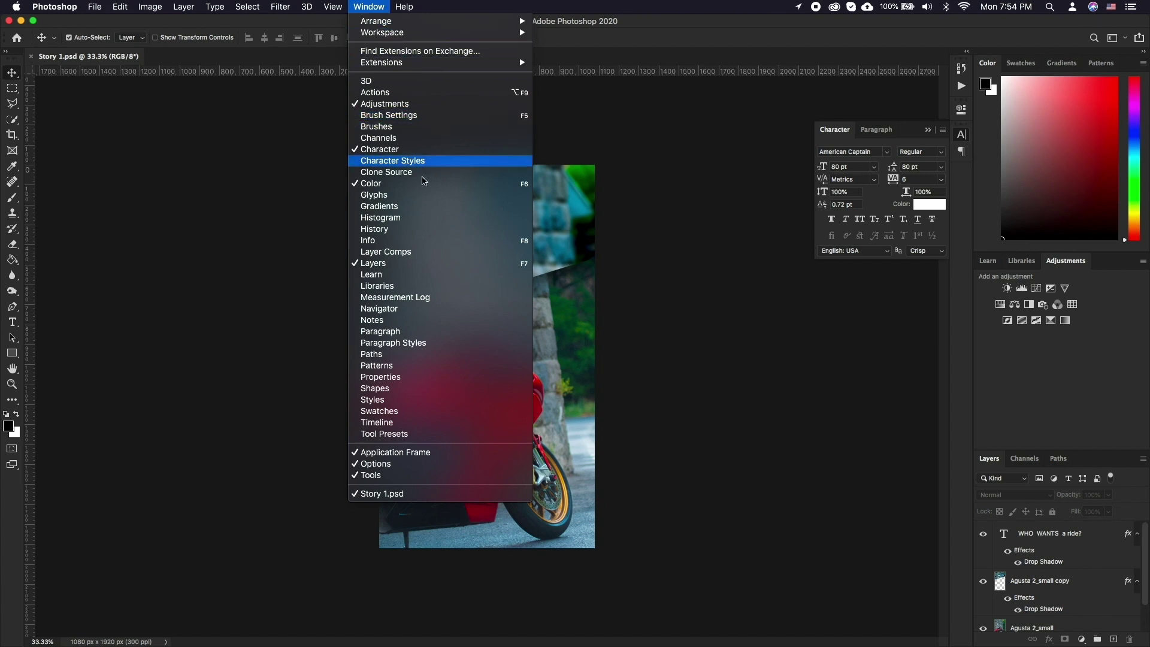
pyautogui.click(400, 424)
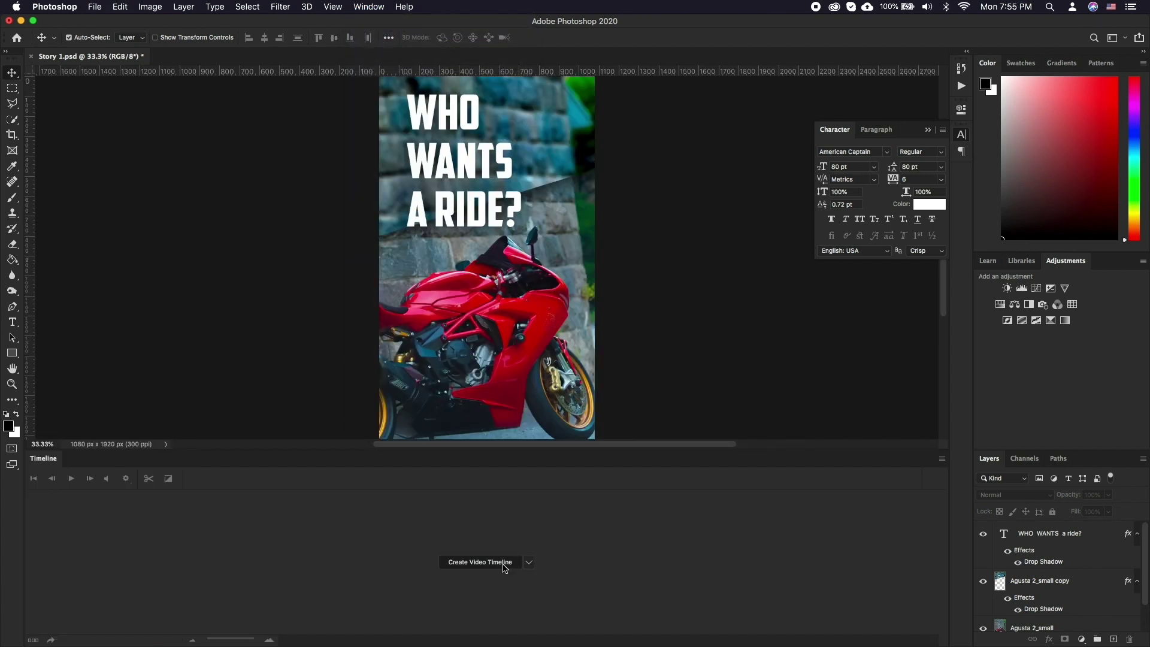
pyautogui.click(476, 482)
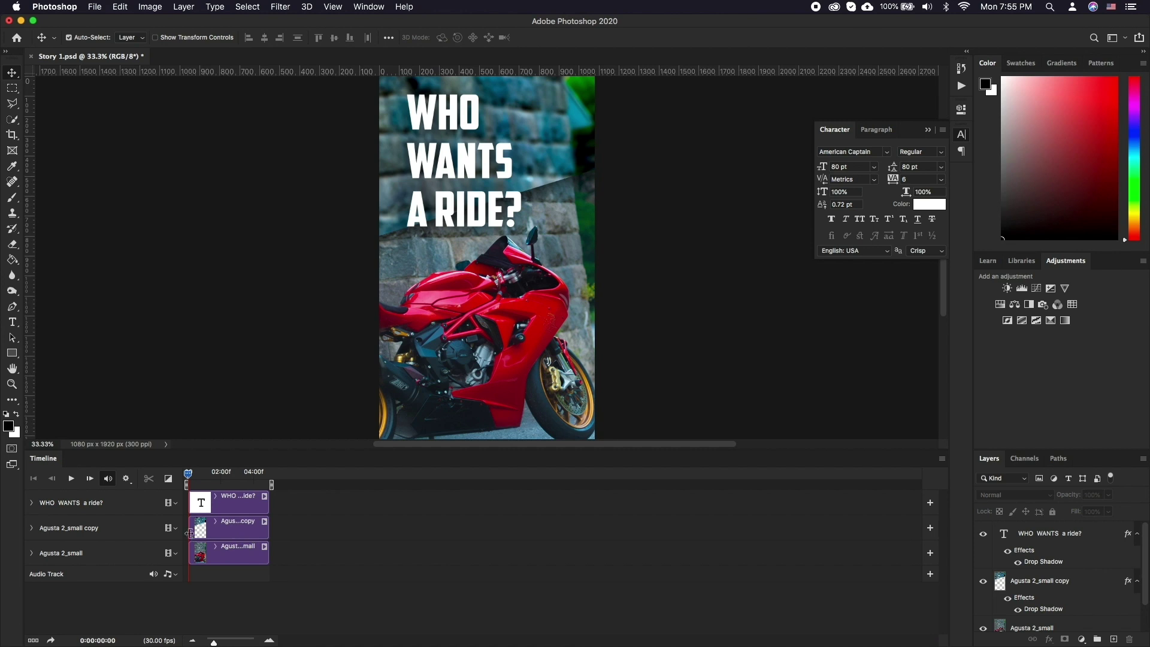
# - Enable Transform keyframing on Agusta 2_small and set the bike's starting position
pyautogui.moveTo(214, 642); pyautogui.dragTo(229, 642)
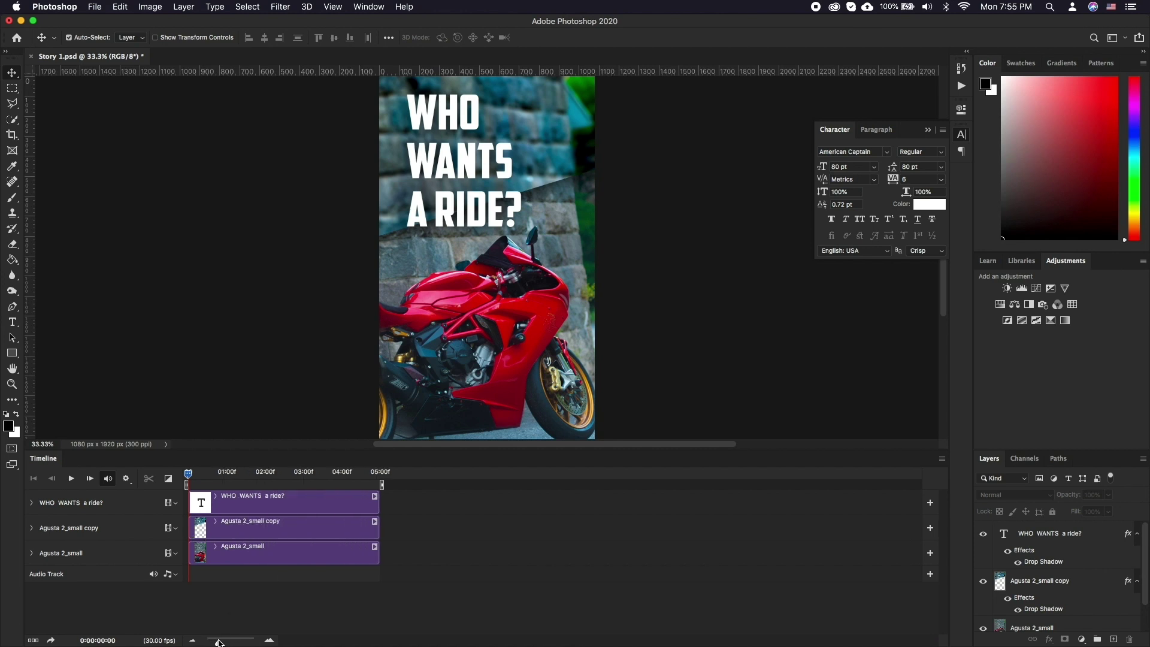
pyautogui.click(70, 529)
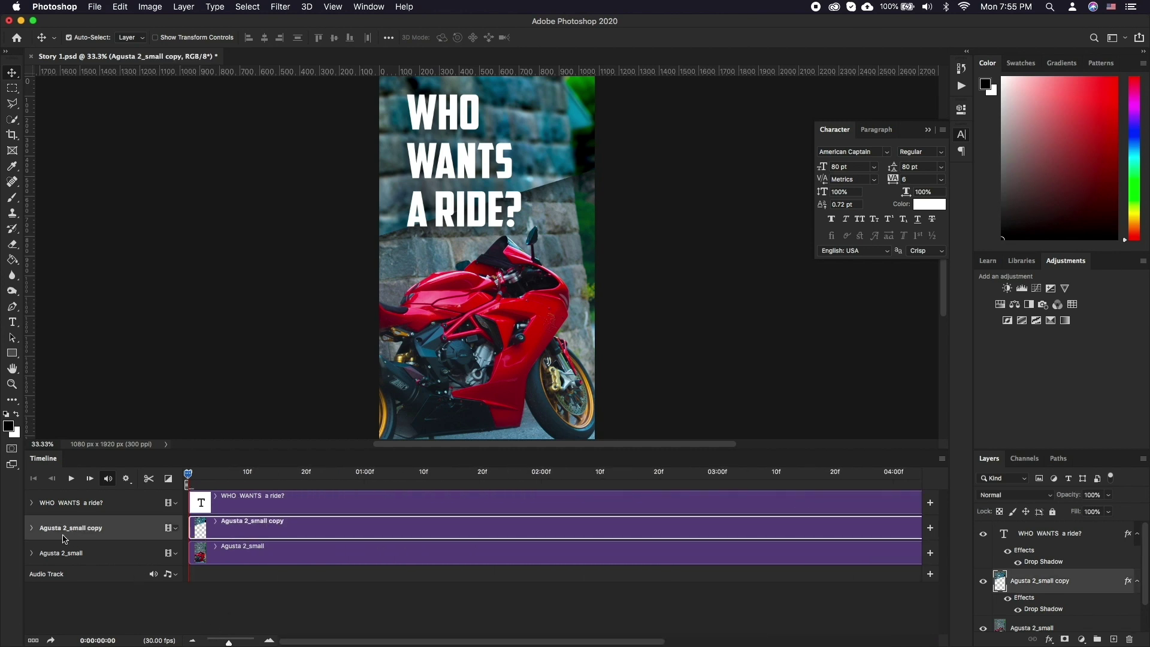
pyautogui.click(48, 554)
pyautogui.click(32, 552)
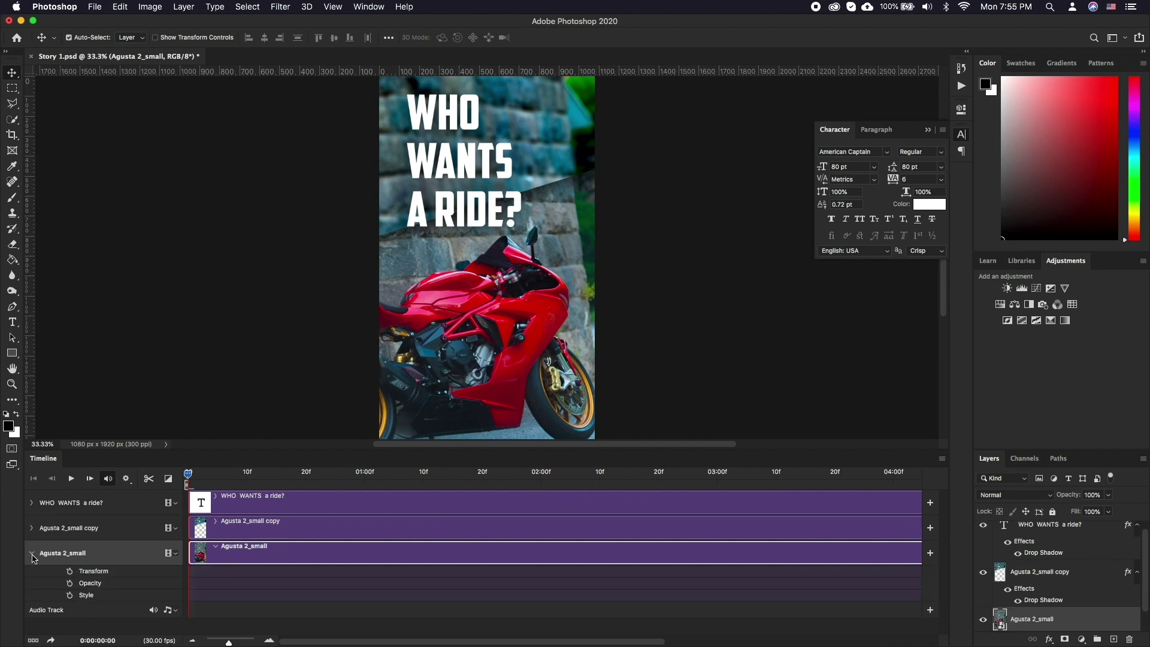
pyautogui.click(70, 572)
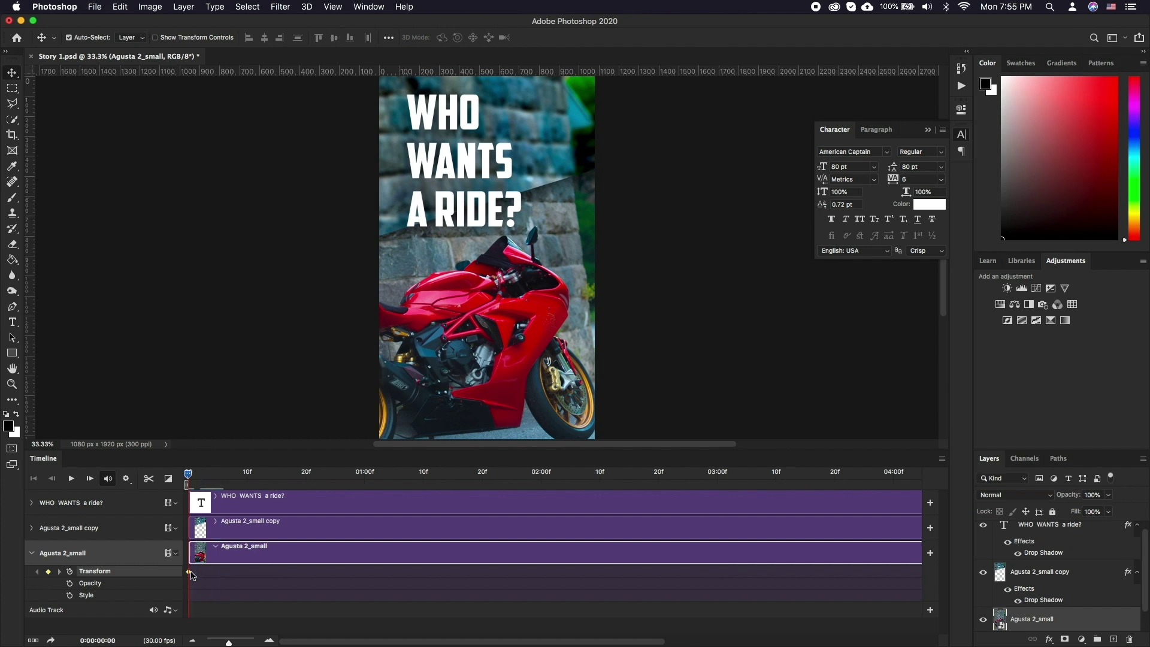
pyautogui.moveTo(504, 411)
pyautogui.mouseDown()
pyautogui.moveTo(536, 413)
pyautogui.moveTo(467, 410)
pyautogui.mouseUp()
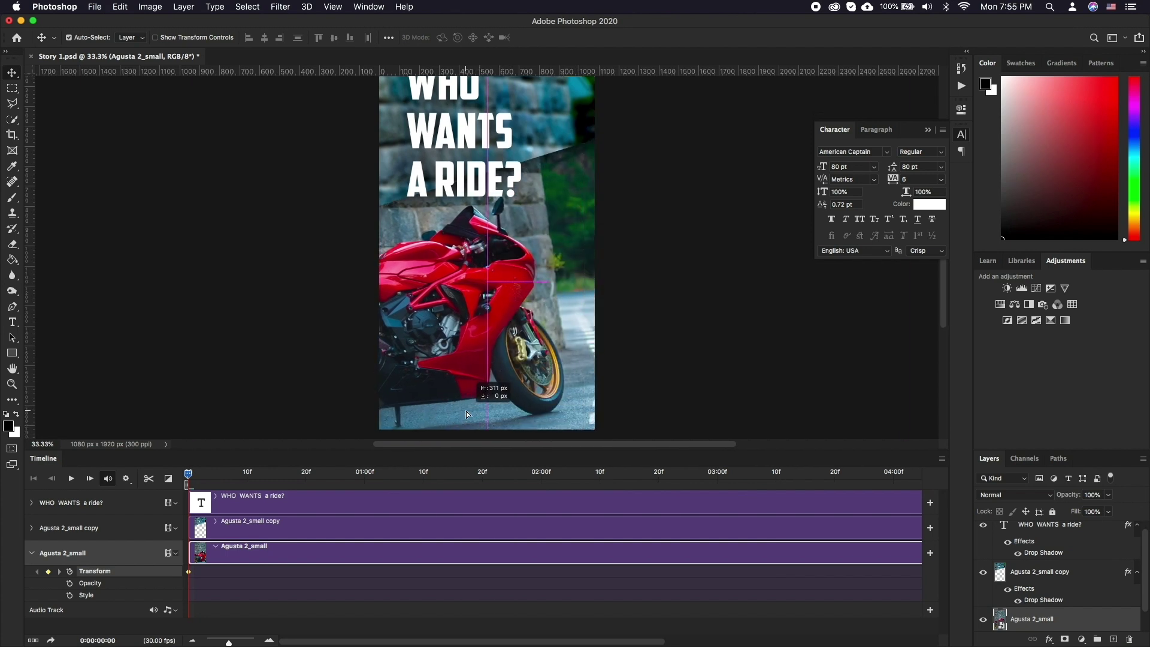
pyautogui.moveTo(467, 410); pyautogui.dragTo(462, 410)
# - At the clip end, move the motorcycle right and up, then play back
pyautogui.moveTo(188, 474); pyautogui.dragTo(896, 473)
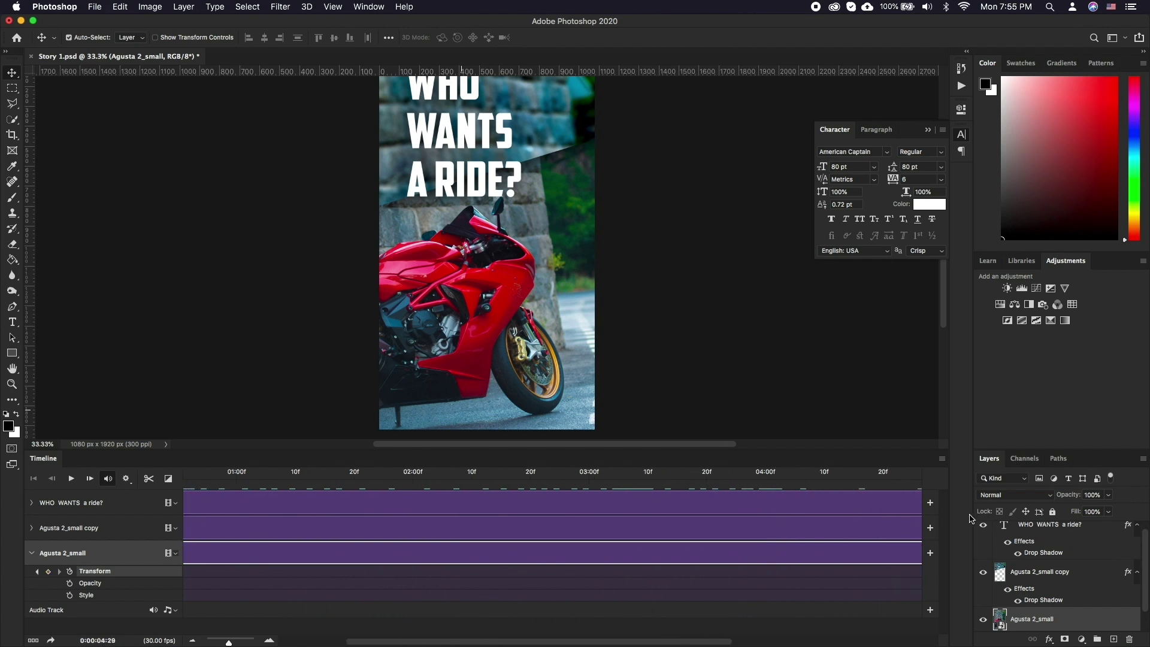
pyautogui.scroll(-5, 894, 517)
pyautogui.moveTo(492, 367)
pyautogui.mouseDown()
pyautogui.moveTo(756, 357)
pyautogui.moveTo(407, 323)
pyautogui.mouseUp()
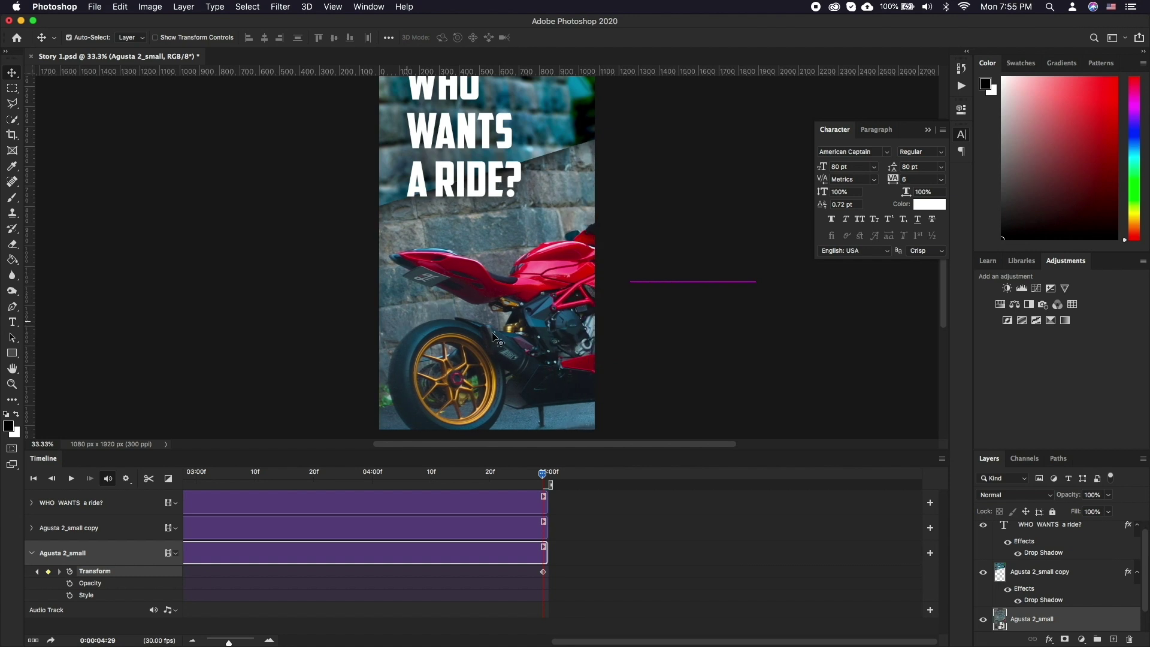
pyautogui.moveTo(408, 323); pyautogui.dragTo(492, 312)
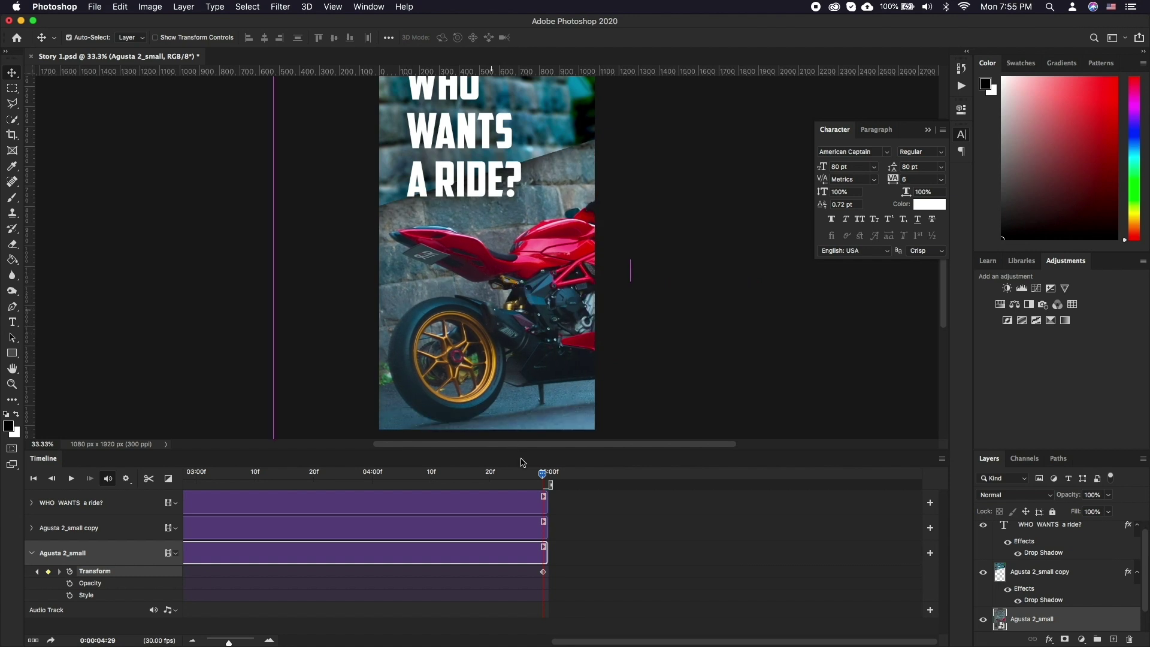
pyautogui.moveTo(547, 475); pyautogui.dragTo(188, 485)
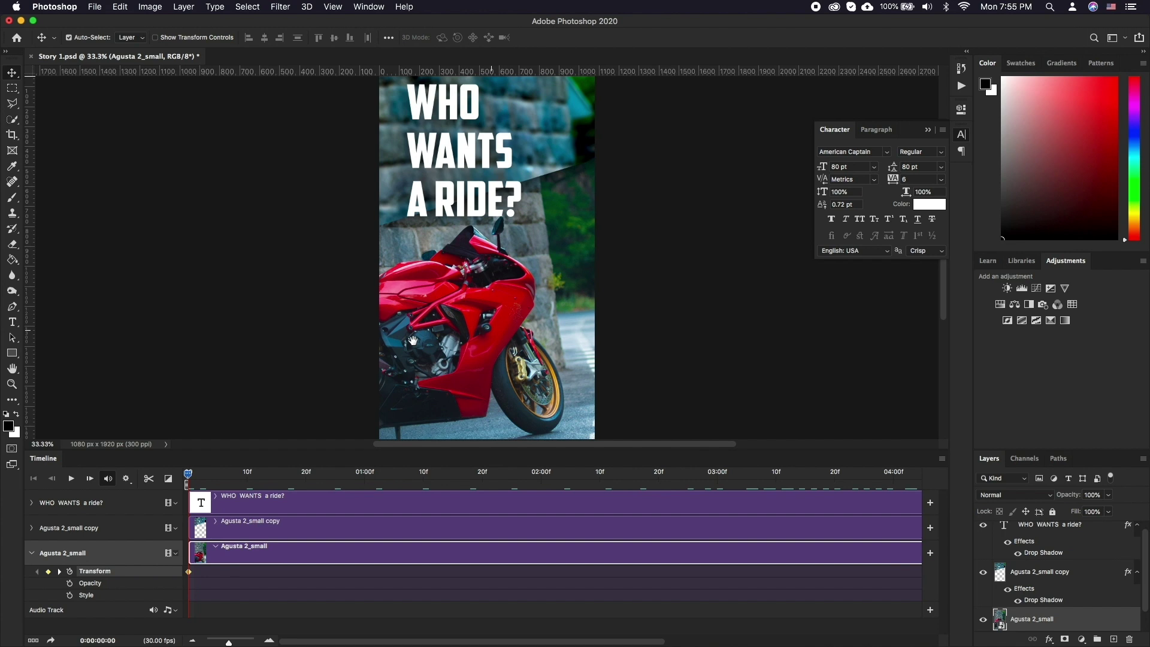
pyautogui.press('space')
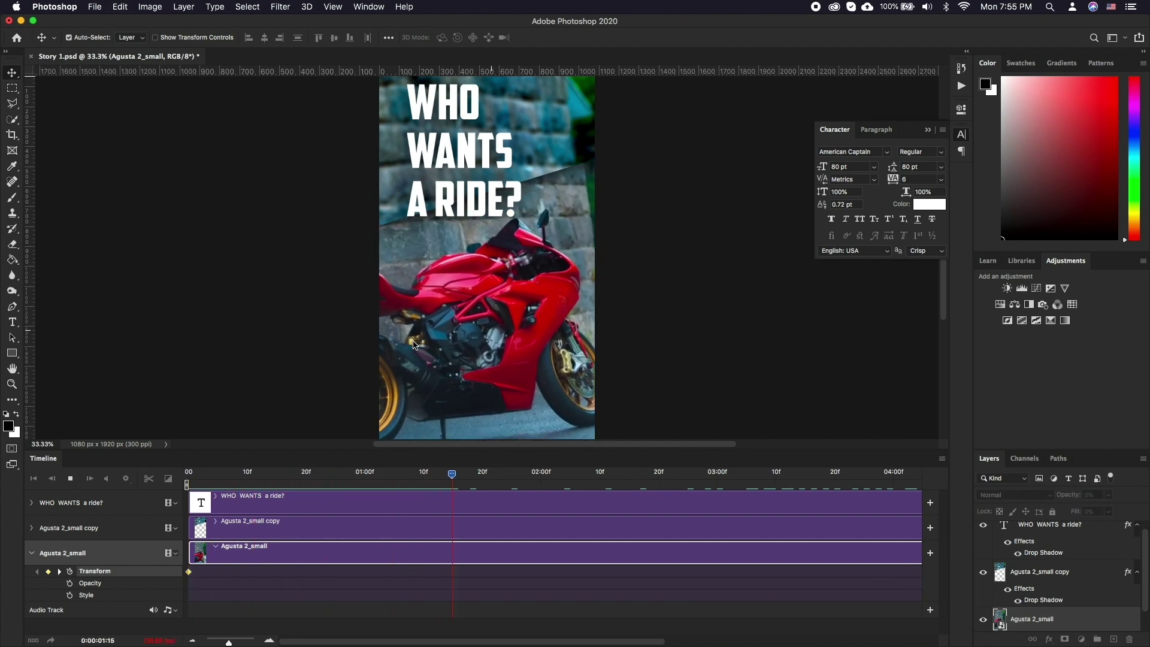
# - Expand the Agusta 2_small copy and headline tracks to check opacity keyframes, and replay
pyautogui.click(32, 553)
pyautogui.click(30, 529)
pyautogui.click(176, 497)
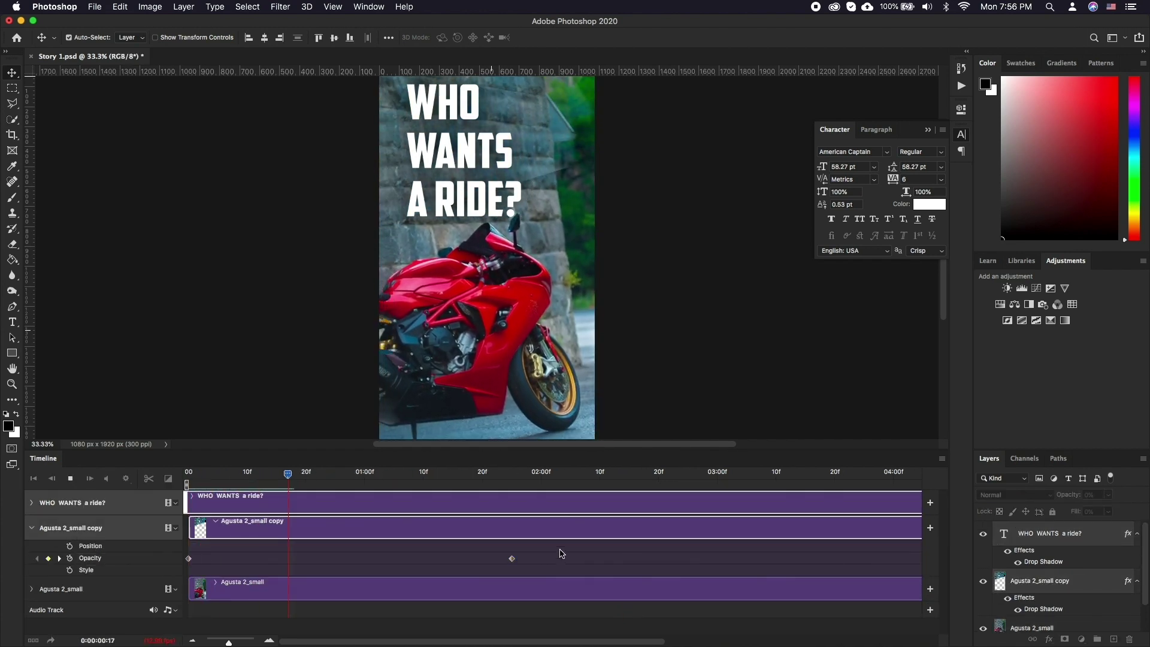
pyautogui.click(32, 502)
pyautogui.press('space')
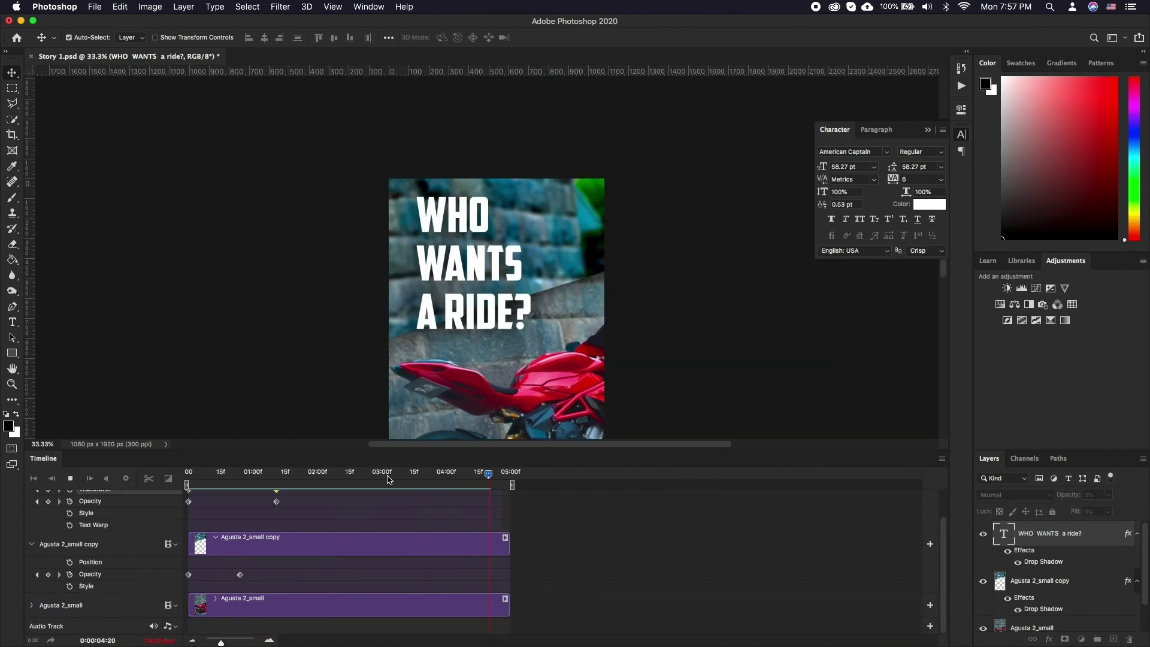
# - Zoom out and trim the work area to end at 04:00
pyautogui.moveTo(264, 474); pyautogui.dragTo(513, 485)
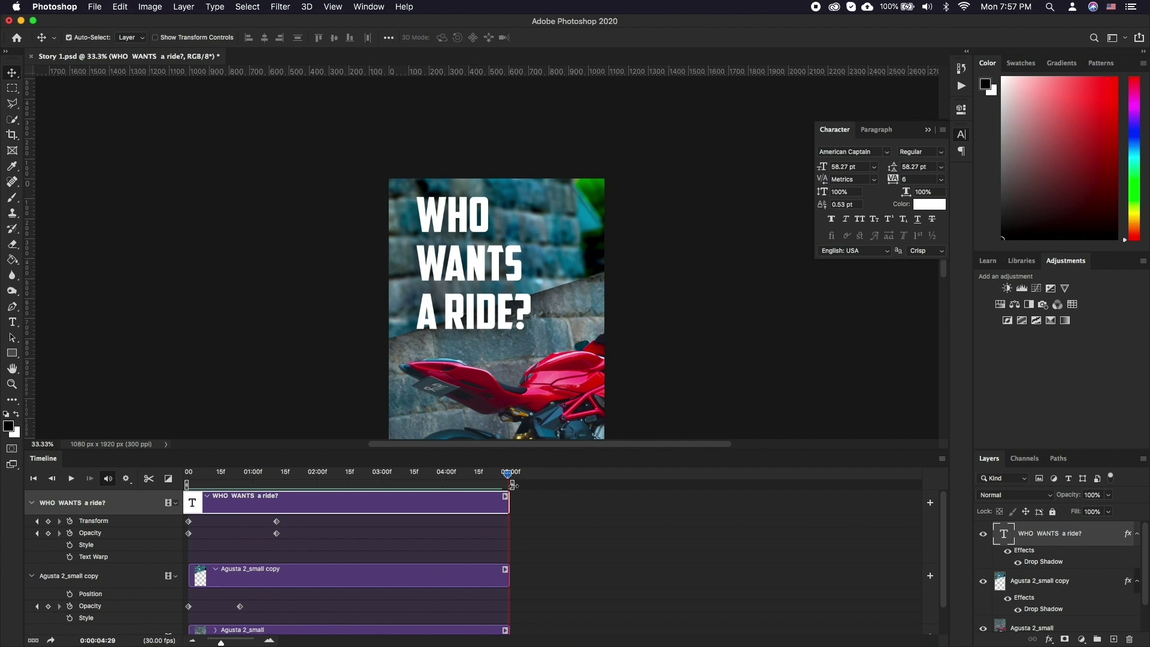
pyautogui.moveTo(510, 486); pyautogui.dragTo(447, 485)
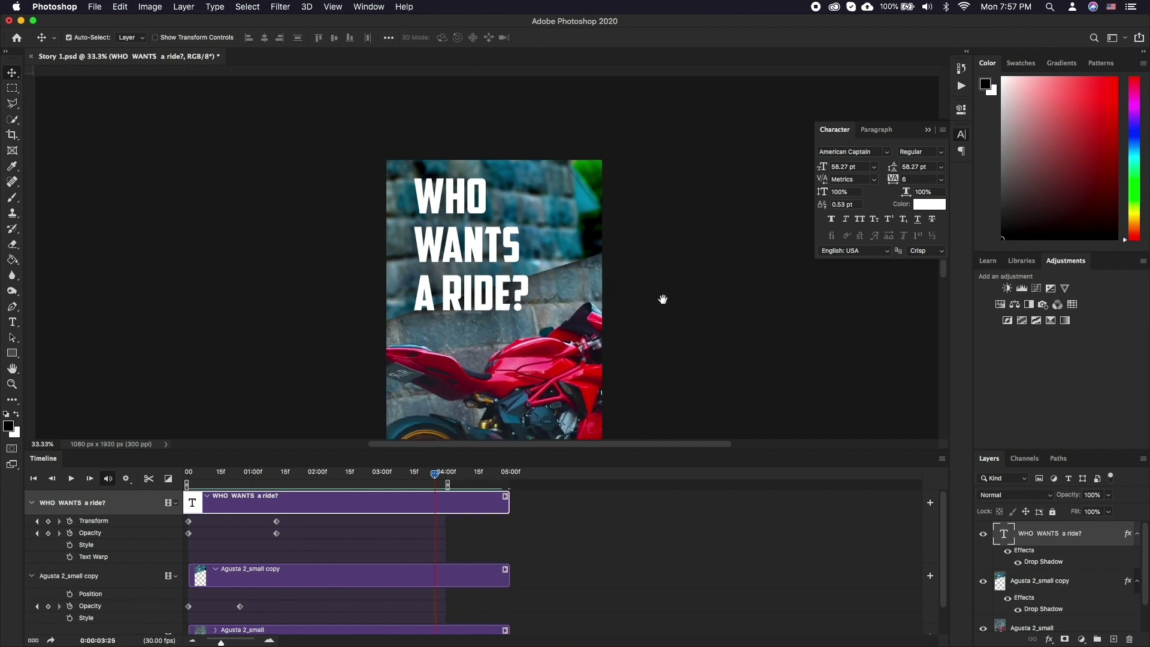
pyautogui.scroll(-3, 660, 306)
pyautogui.moveTo(434, 474)
pyautogui.mouseDown()
pyautogui.moveTo(221, 474)
pyautogui.moveTo(447, 474)
pyautogui.mouseUp()
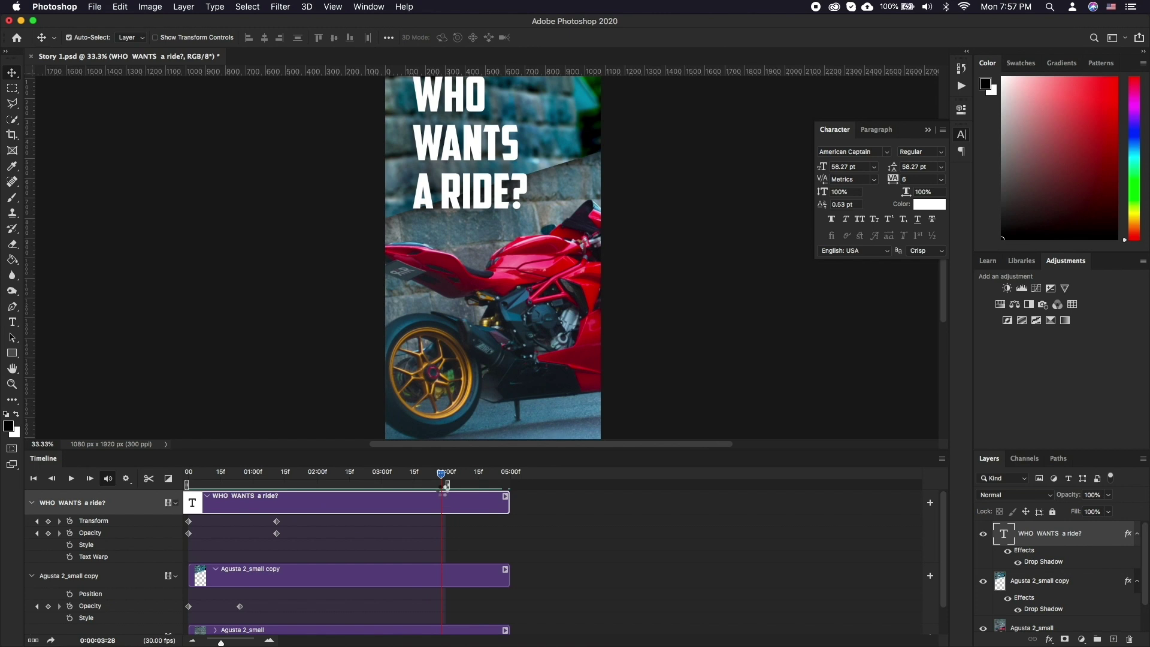
# - Open the Render Video dialog from File > Export
pyautogui.click(94, 8)
pyautogui.moveTo(108, 171)
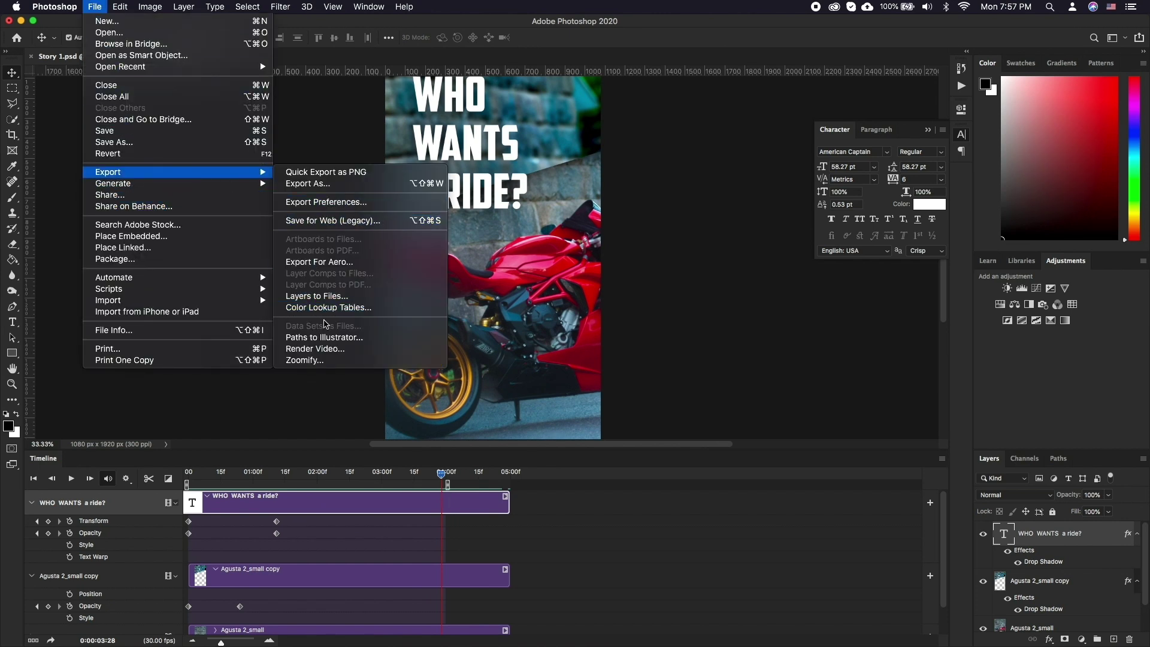
pyautogui.click(315, 348)
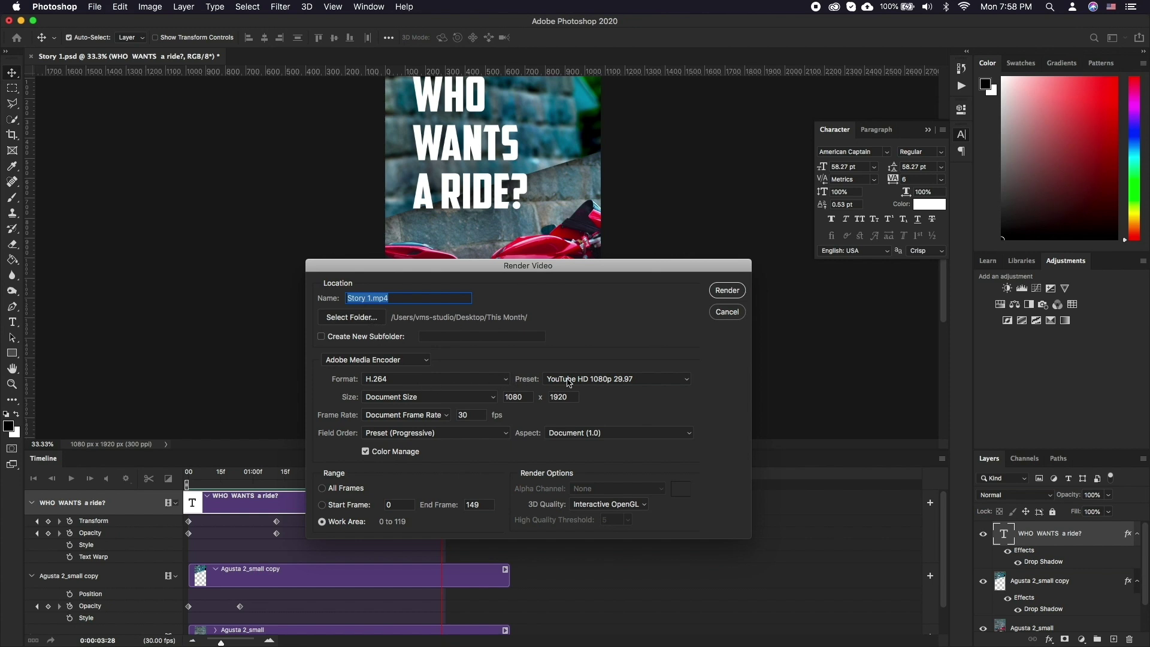
# - Render Story 1.mp4 as H.264 with High Quality preset and Document Size output
pyautogui.click(504, 379)
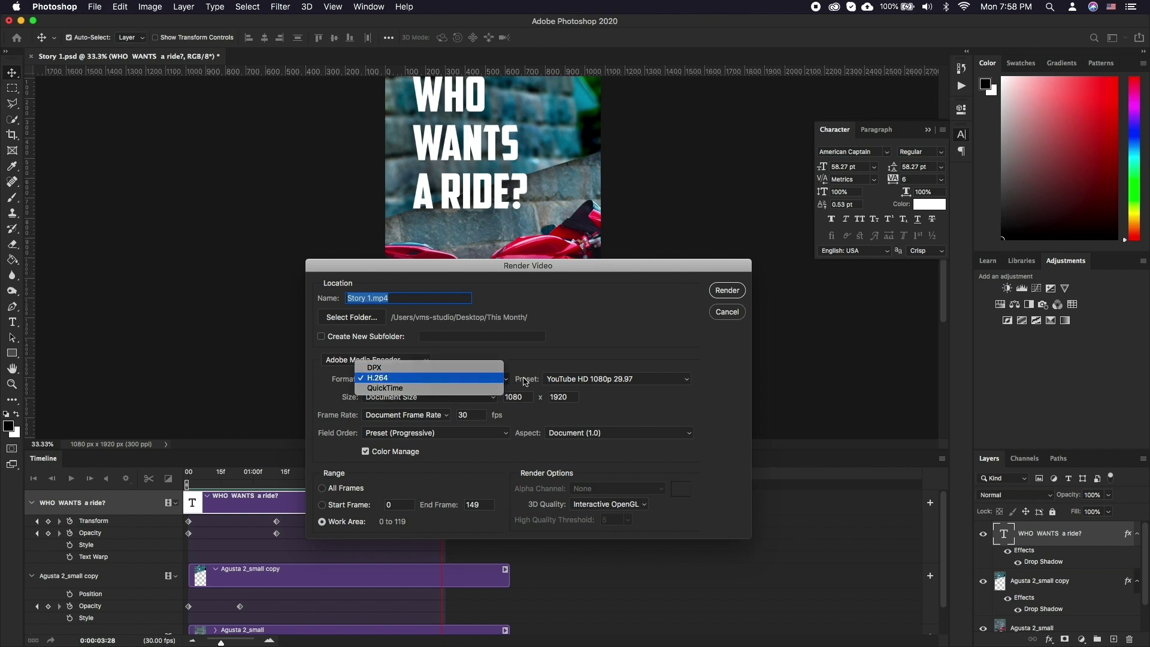
pyautogui.click(473, 380)
pyautogui.click(565, 378)
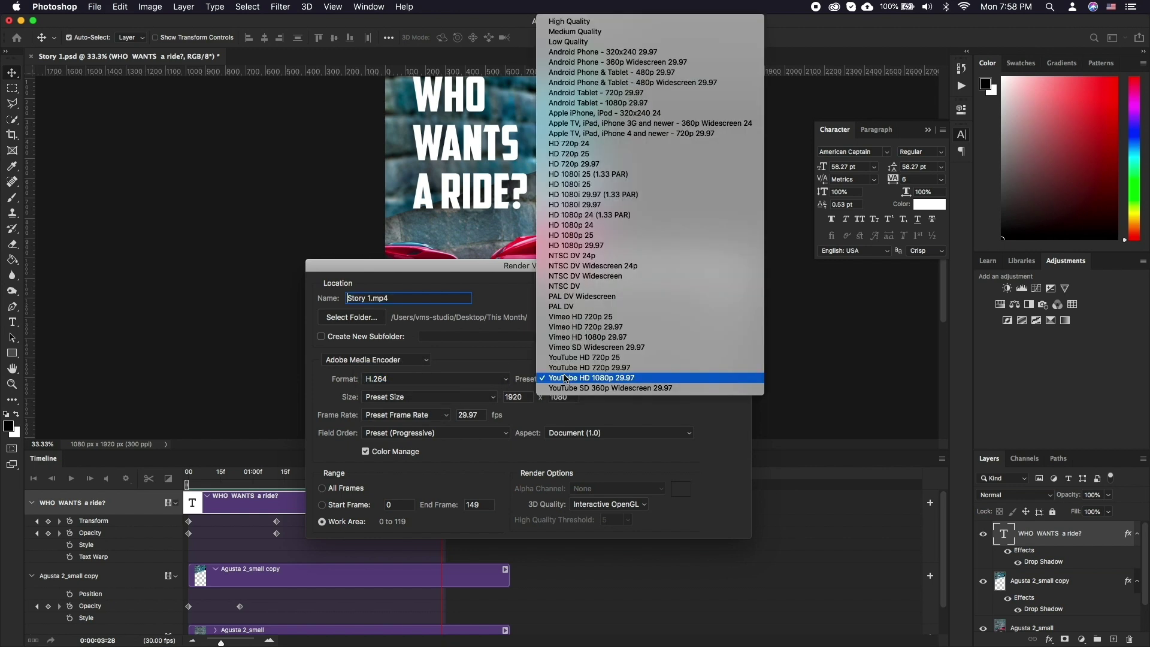
pyautogui.click(643, 20)
pyautogui.click(493, 397)
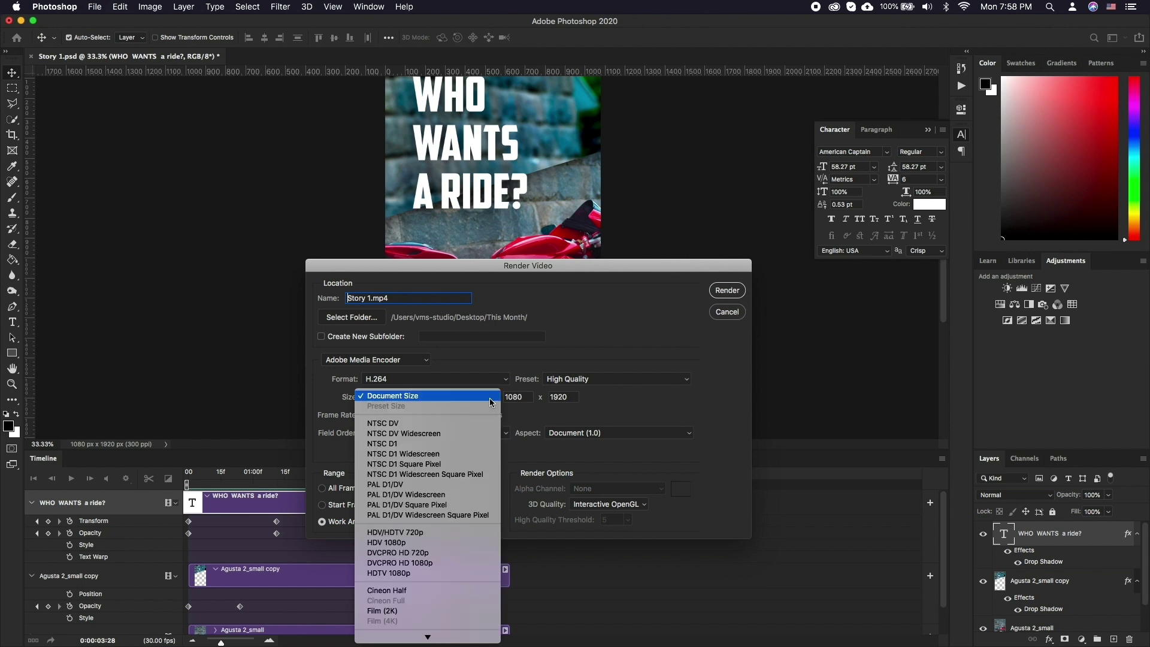
pyautogui.click(482, 399)
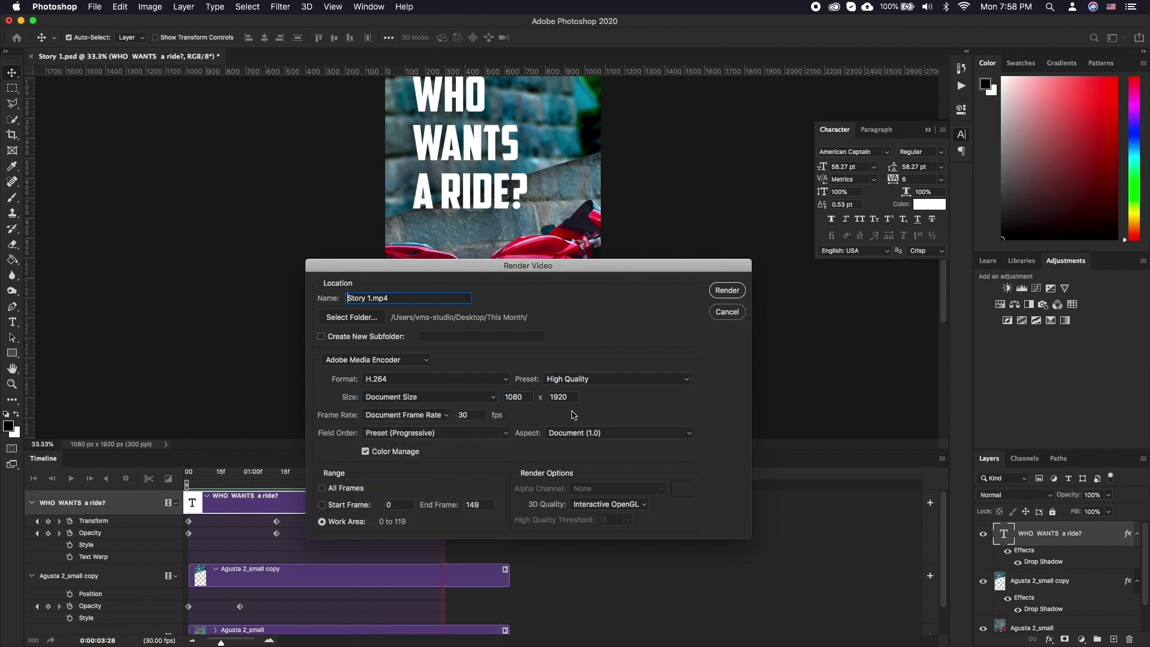
pyautogui.click(728, 290)
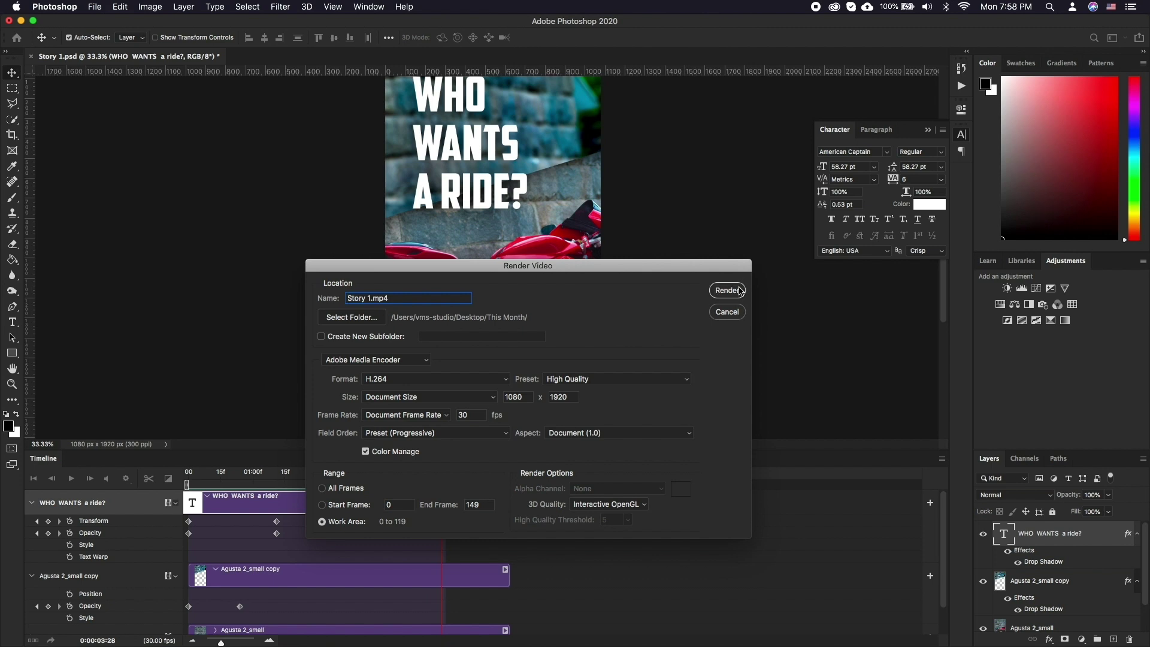